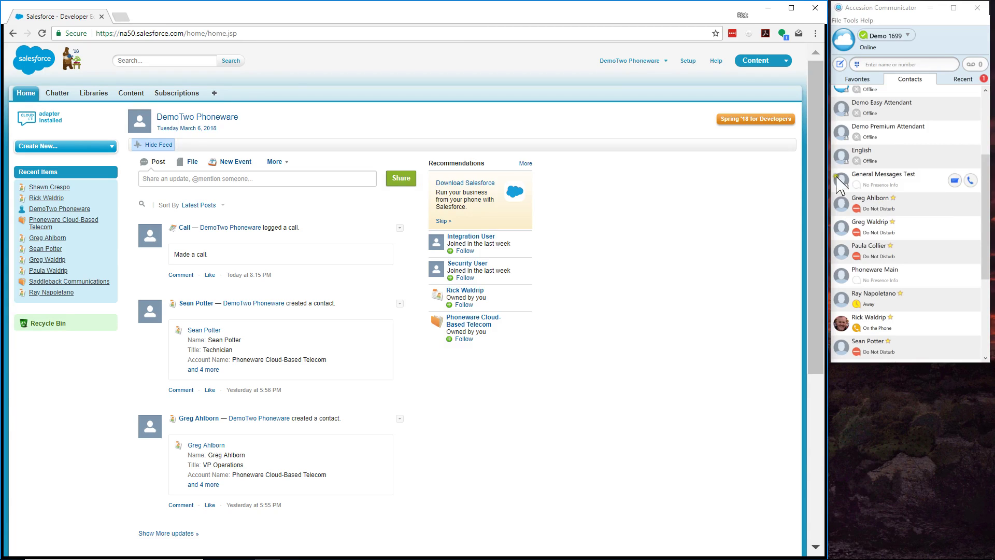
# Bring the Accession Communicator window forward and open the first contact under Recent Items.
pyautogui.click(880, 9)
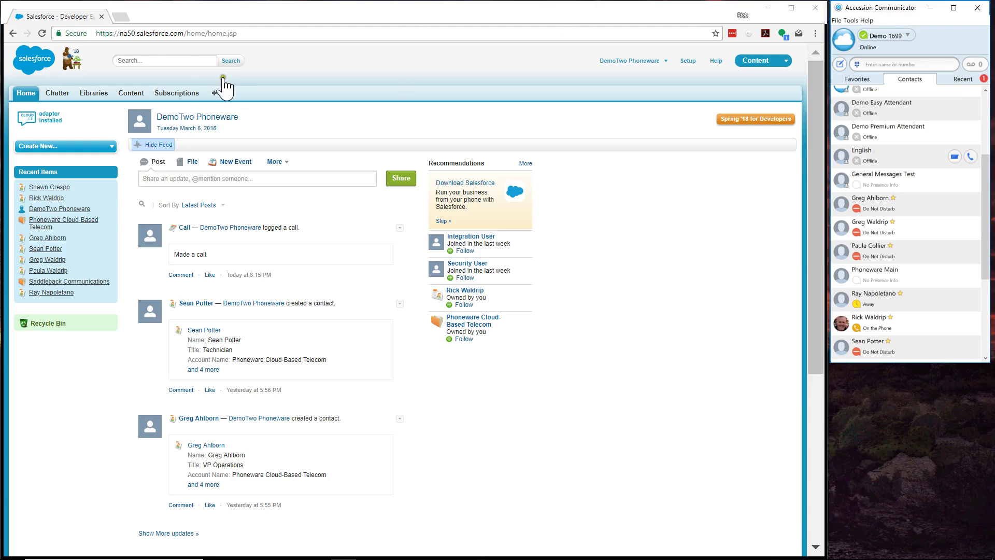
pyautogui.click(47, 187)
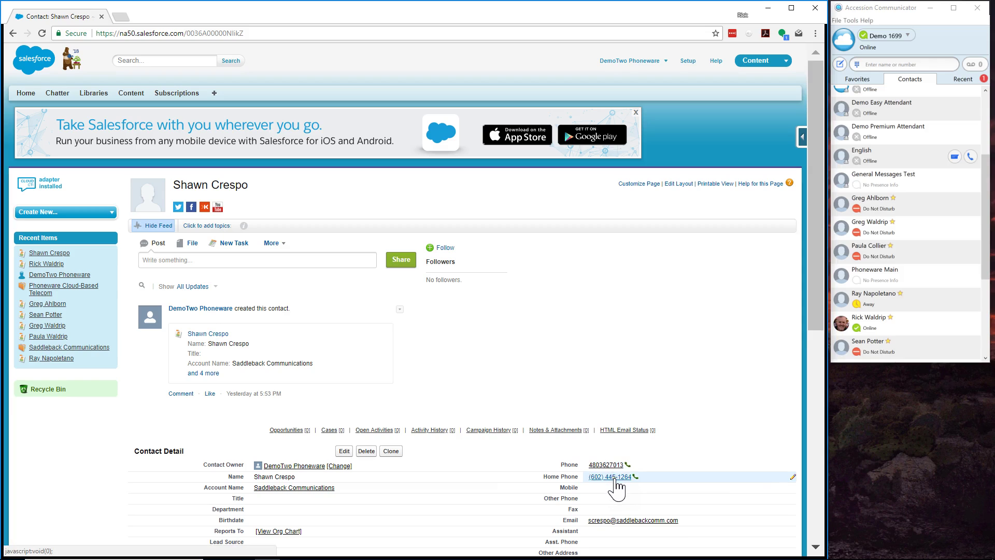
# Once the contact page loads, dial the Home Phone number shown in Contact Detail.
pyautogui.click(634, 412)
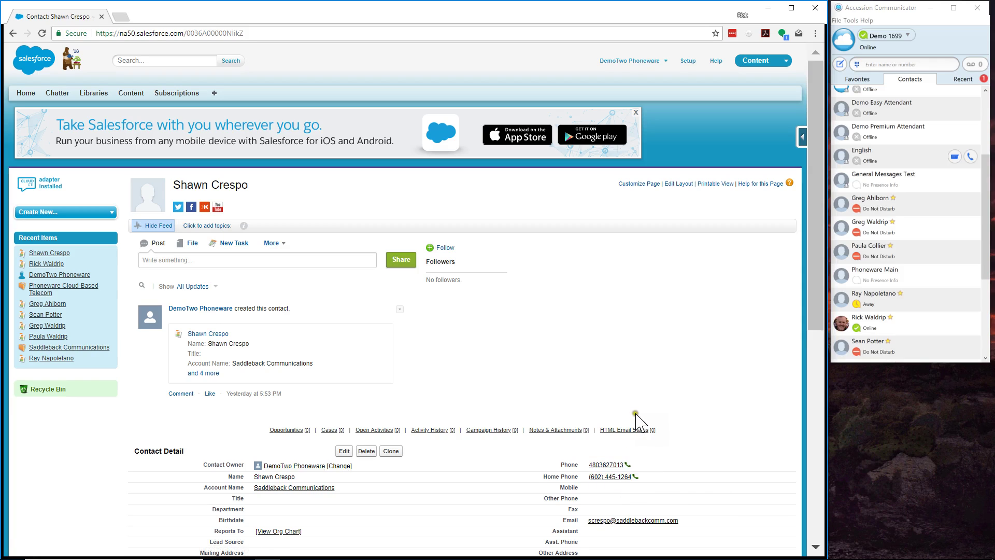
pyautogui.click(633, 409)
pyautogui.click(638, 413)
pyautogui.click(660, 410)
pyautogui.click(641, 412)
pyautogui.click(641, 400)
pyautogui.click(641, 400)
pyautogui.click(602, 477)
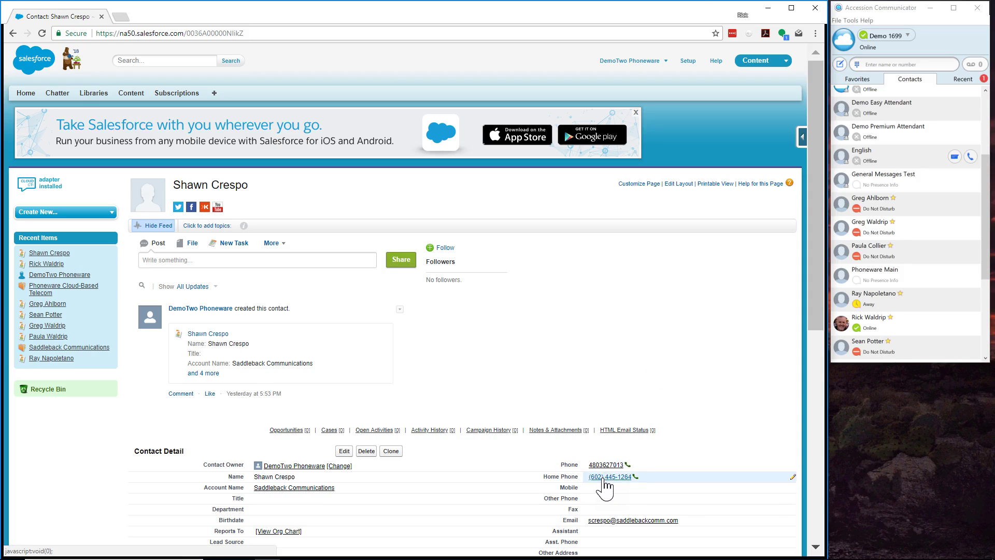
# Connect the call to the home phone and open the call's volume control.
pyautogui.click(566, 269)
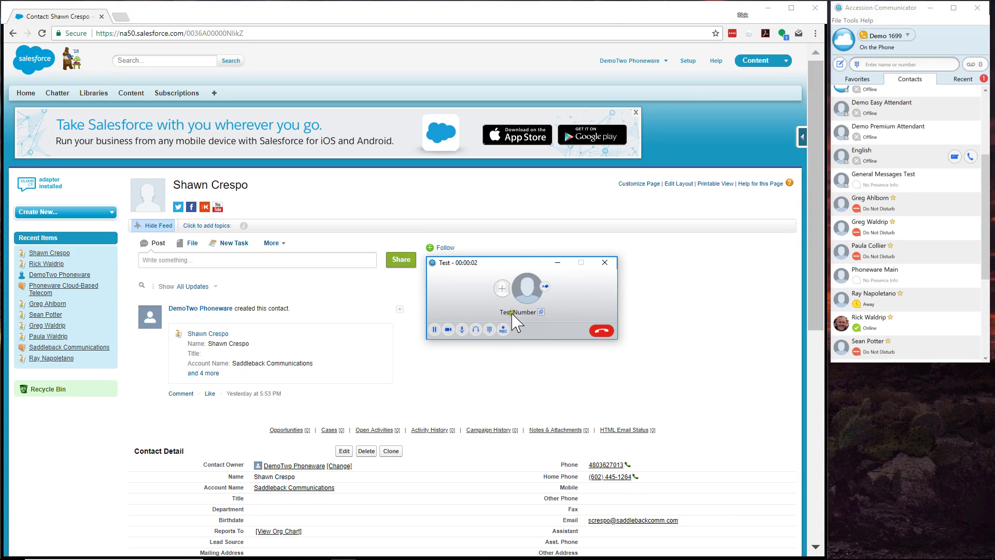
pyautogui.click(467, 334)
pyautogui.click(475, 330)
# Move the call window to the lower right and start Log a Call from the feed's More menu.
pyautogui.click(504, 265)
pyautogui.moveTo(504, 265); pyautogui.dragTo(632, 304)
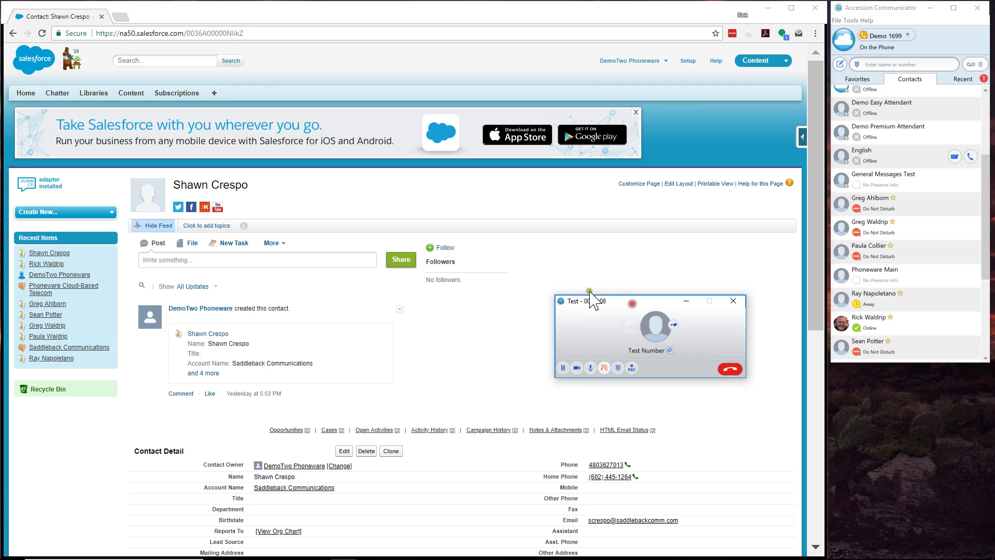
pyautogui.click(272, 243)
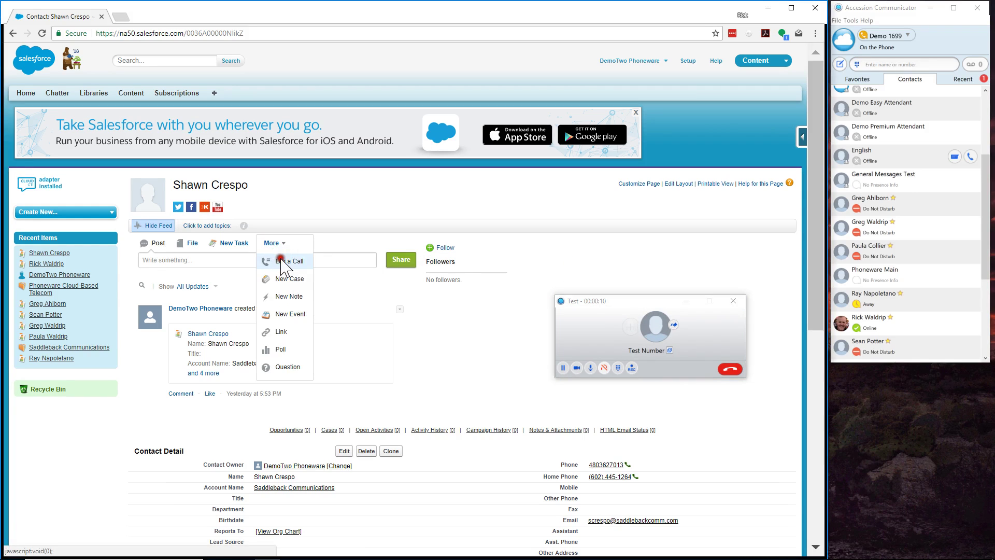
pyautogui.click(283, 260)
# Hang up the call, returning to the call-log Comments box before and after.
pyautogui.click(293, 283)
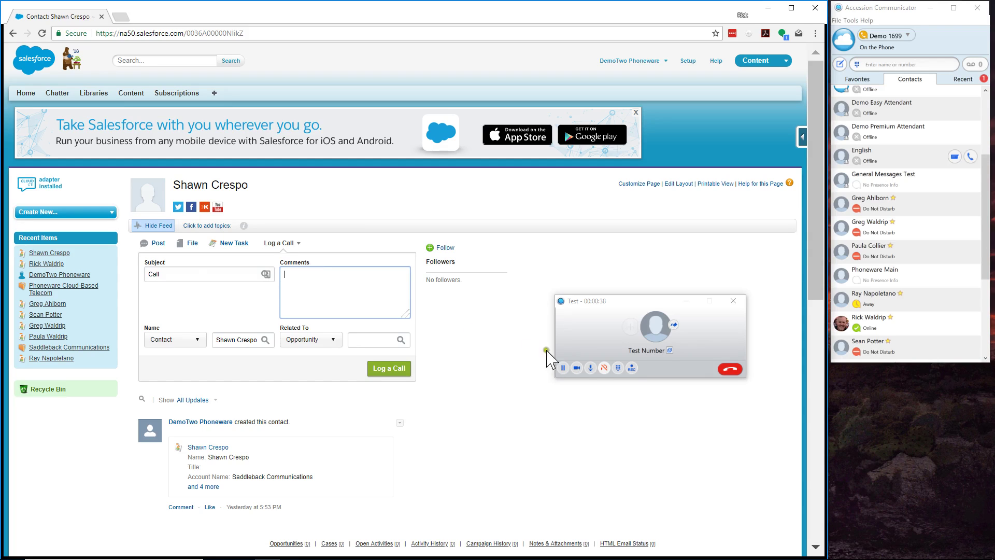
pyautogui.click(728, 369)
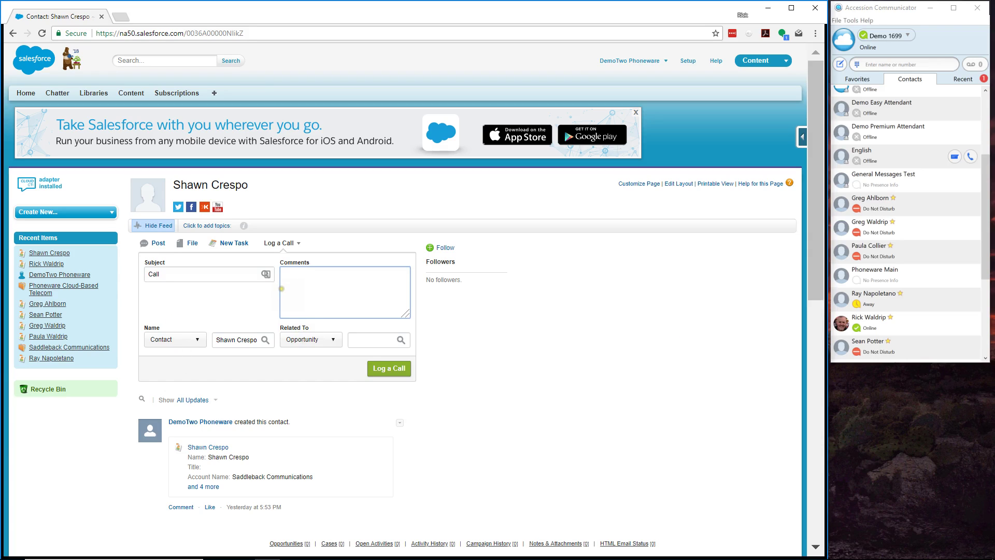
pyautogui.click(282, 288)
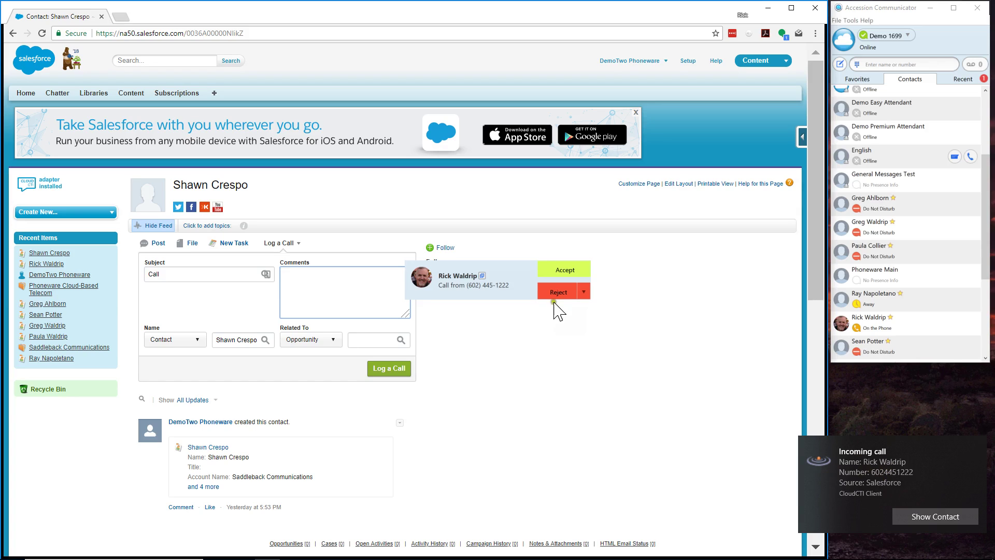
# Answer the incoming call, pop up the caller's record via Show Contact, and move the call window aside.
pyautogui.click(555, 274)
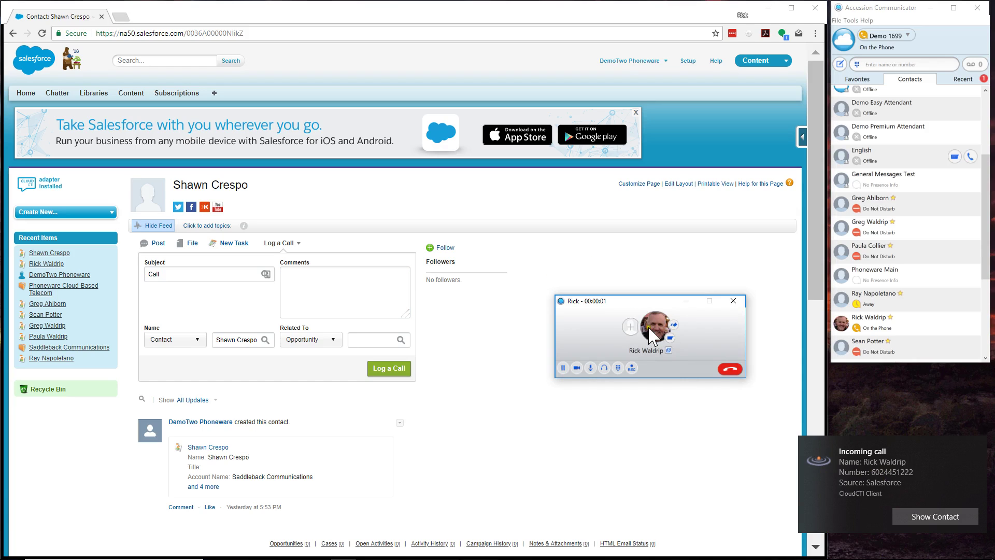
pyautogui.click(927, 517)
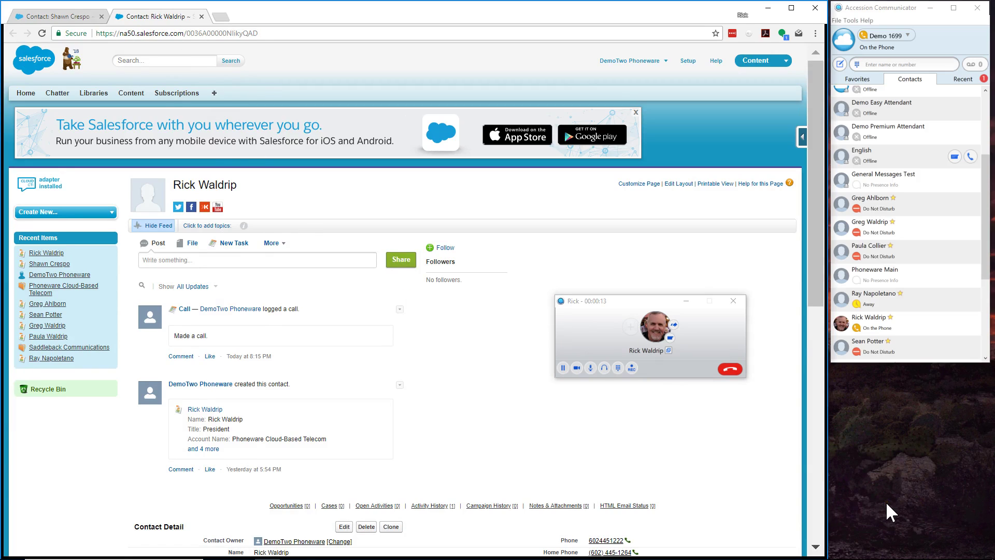
pyautogui.moveTo(608, 304); pyautogui.dragTo(786, 386)
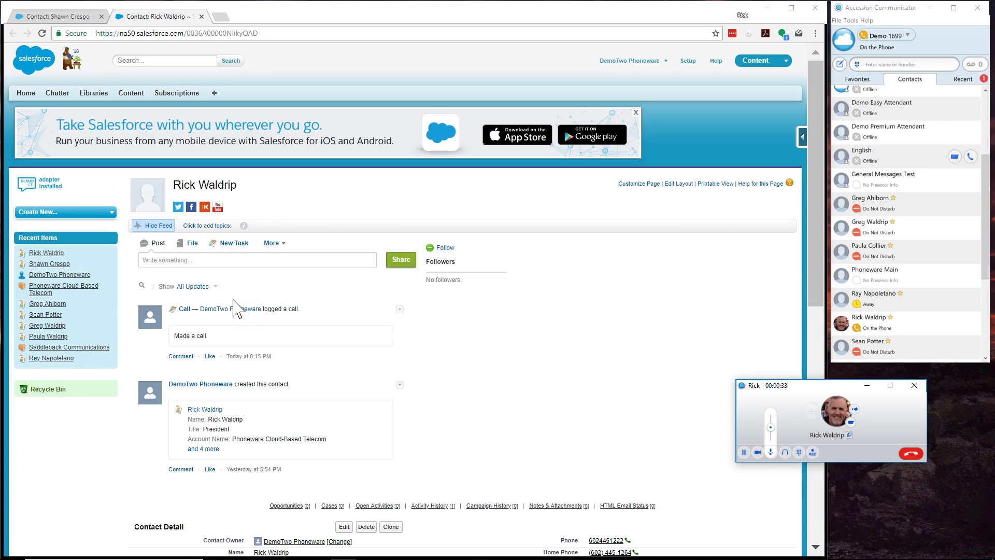
pyautogui.click(73, 19)
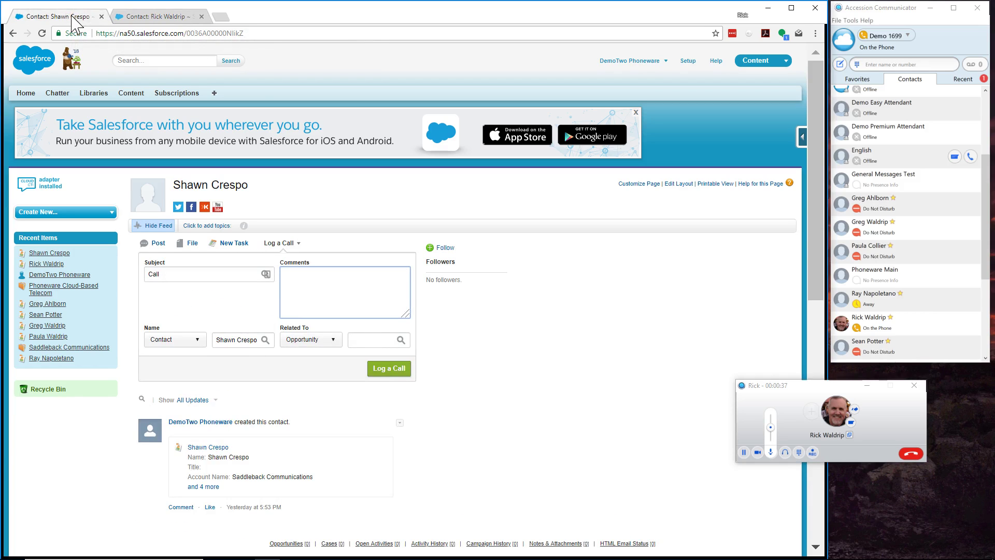
# On the caller's record, open a Log a Call form with Subject 'Call' and hang up.
pyautogui.click(146, 16)
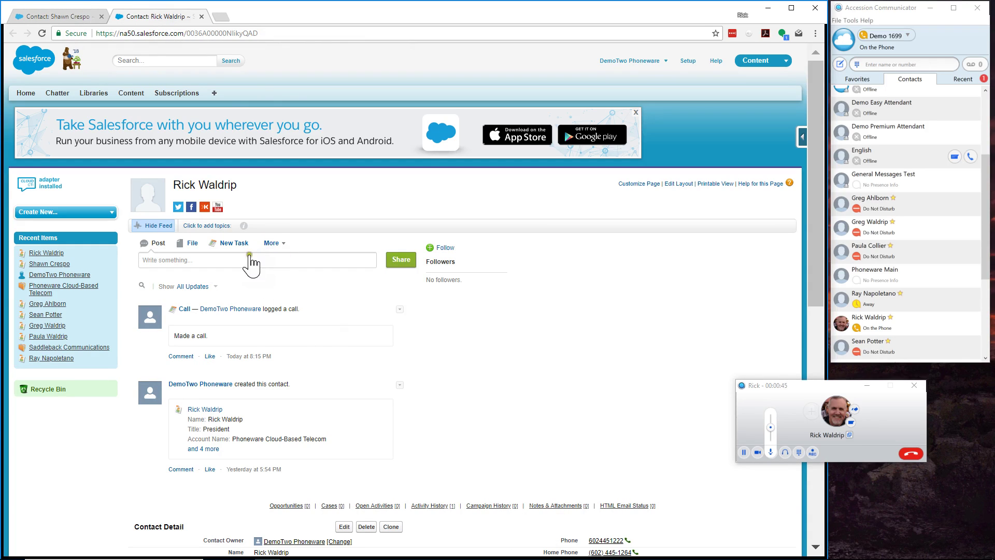
pyautogui.click(278, 243)
pyautogui.click(284, 259)
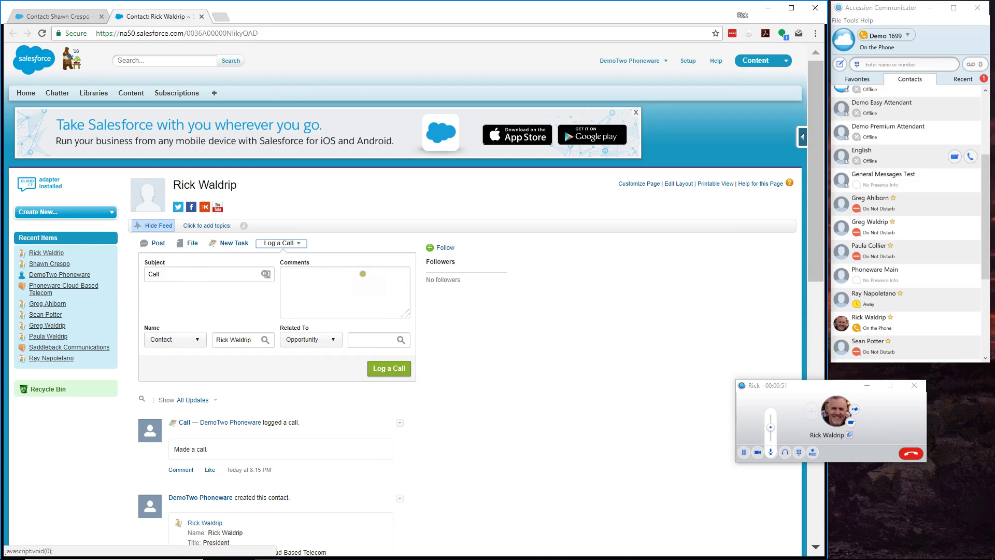
pyautogui.click(449, 339)
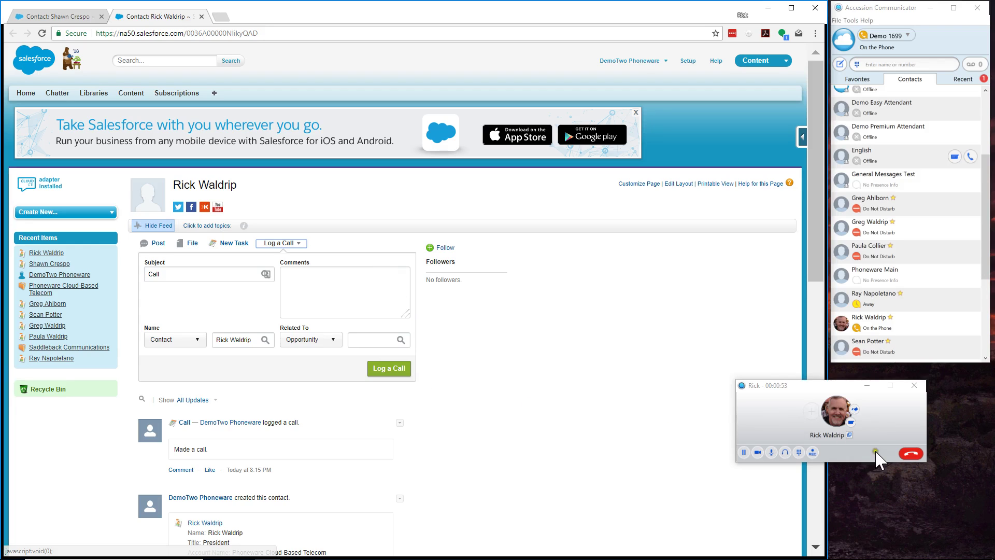
pyautogui.click(906, 453)
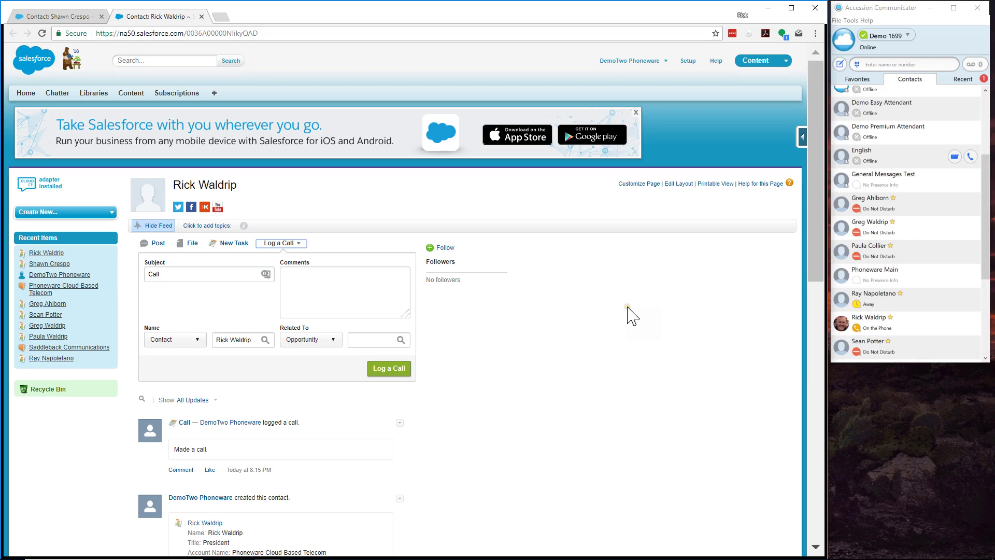
pyautogui.moveTo(532, 557)
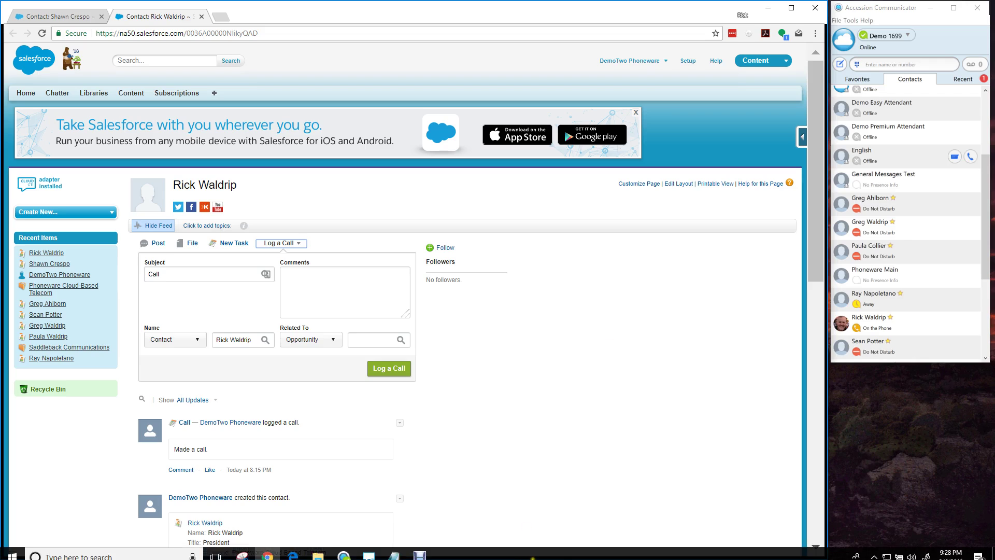
pyautogui.click(368, 550)
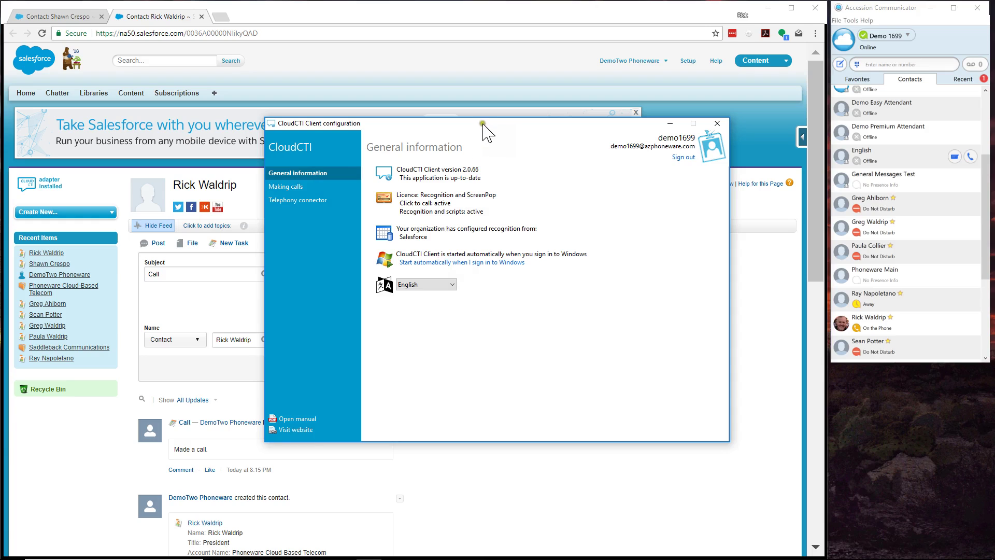
pyautogui.moveTo(482, 123); pyautogui.dragTo(487, 151)
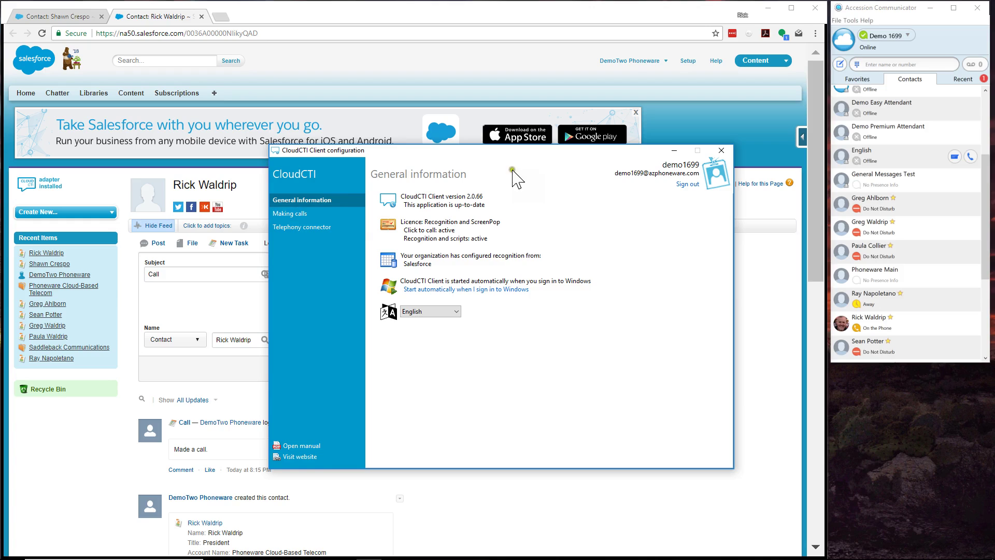
pyautogui.click(672, 151)
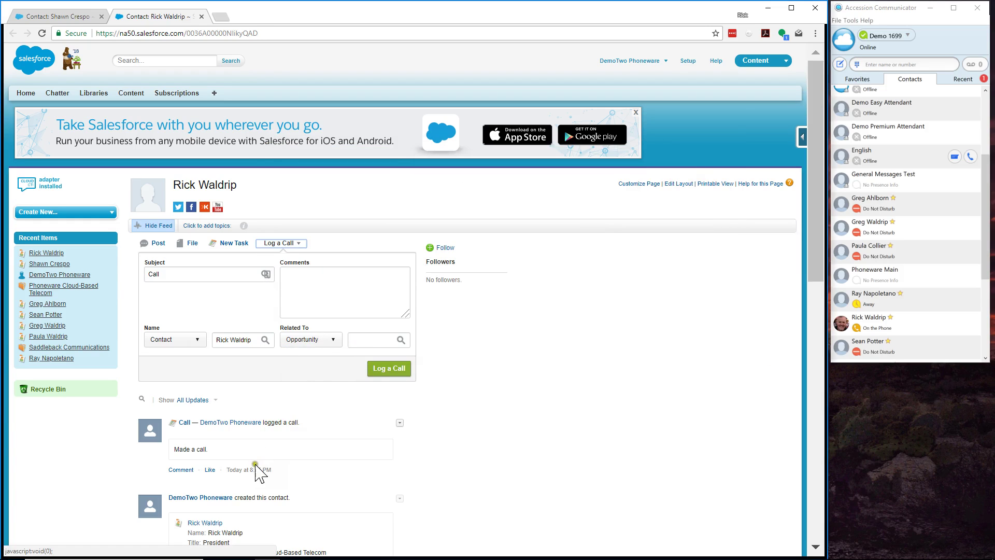
# Enter a test phone number in the call log's Comments field, correcting mistyped digits.
pyautogui.click(309, 292)
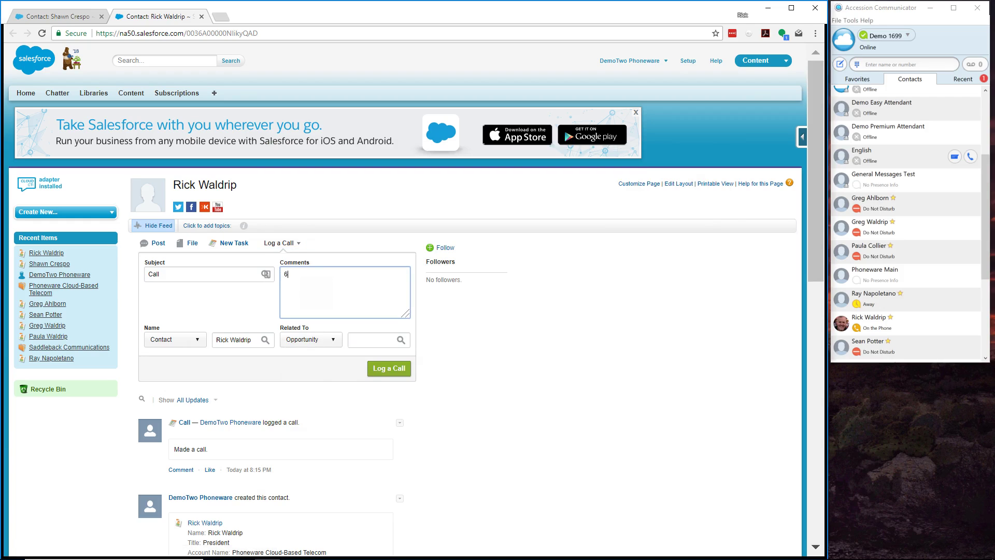
pyautogui.hotkey('ctrl', 'a')
# Select the number to dial it via click-to-call, then answer and end the test call.
pyautogui.hotkey('ctrl', 'a')
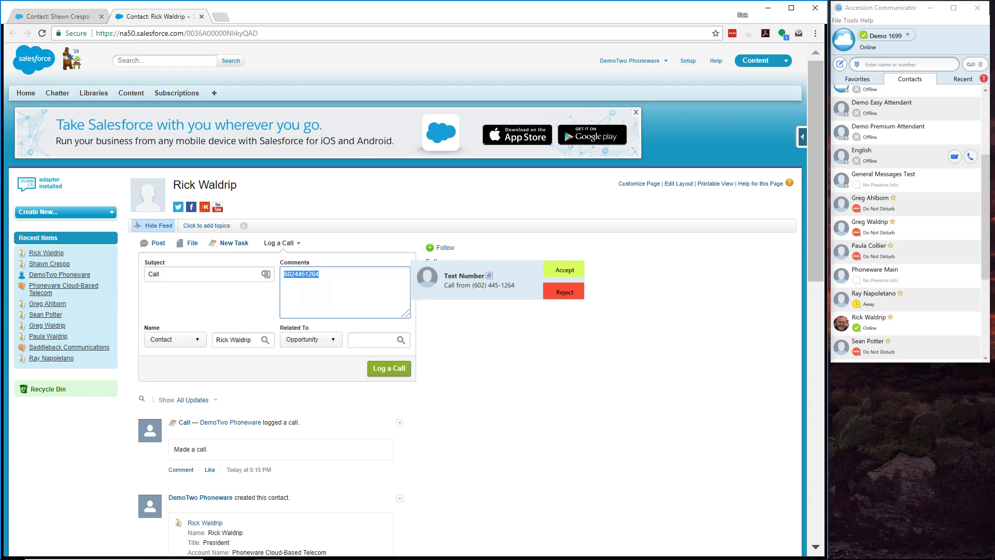
pyautogui.click(554, 270)
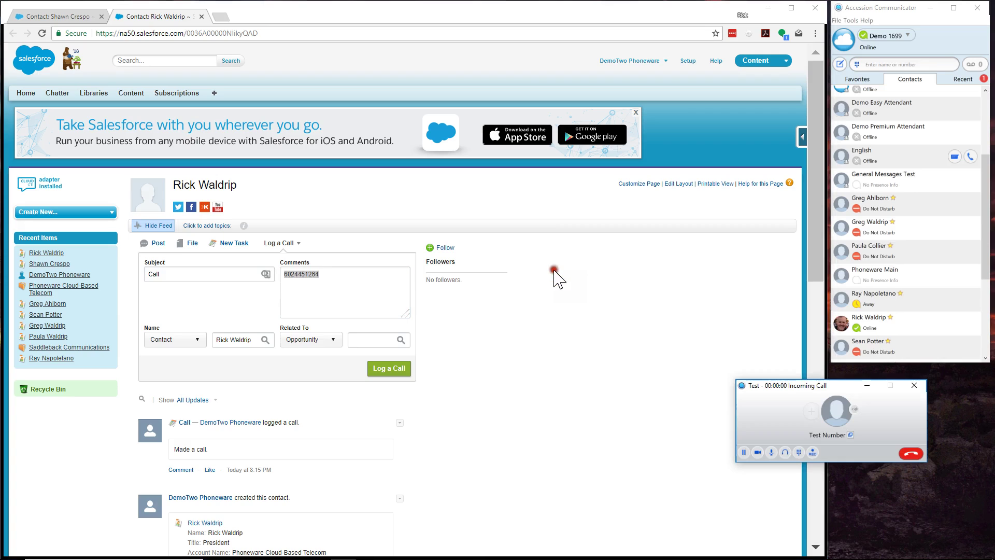
pyautogui.click(913, 452)
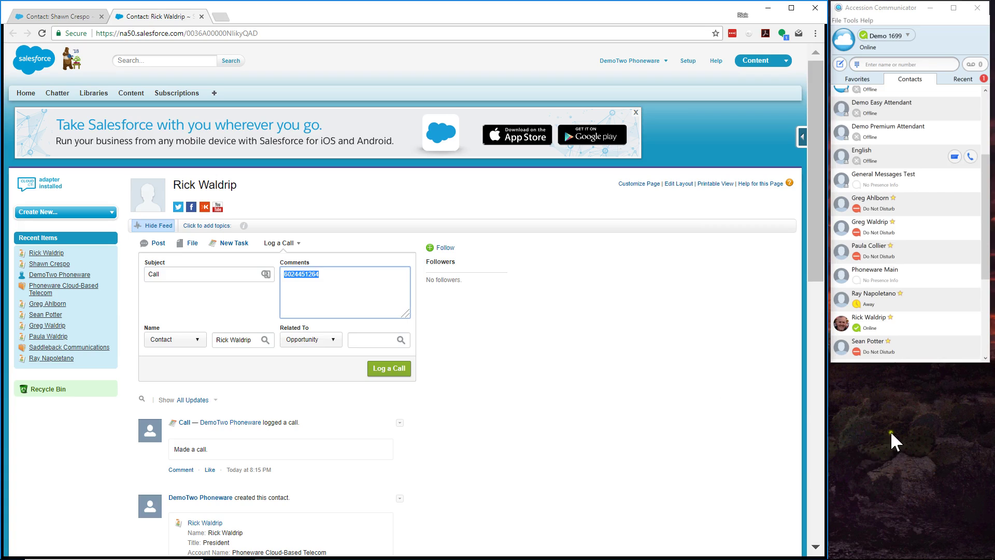
pyautogui.click(220, 16)
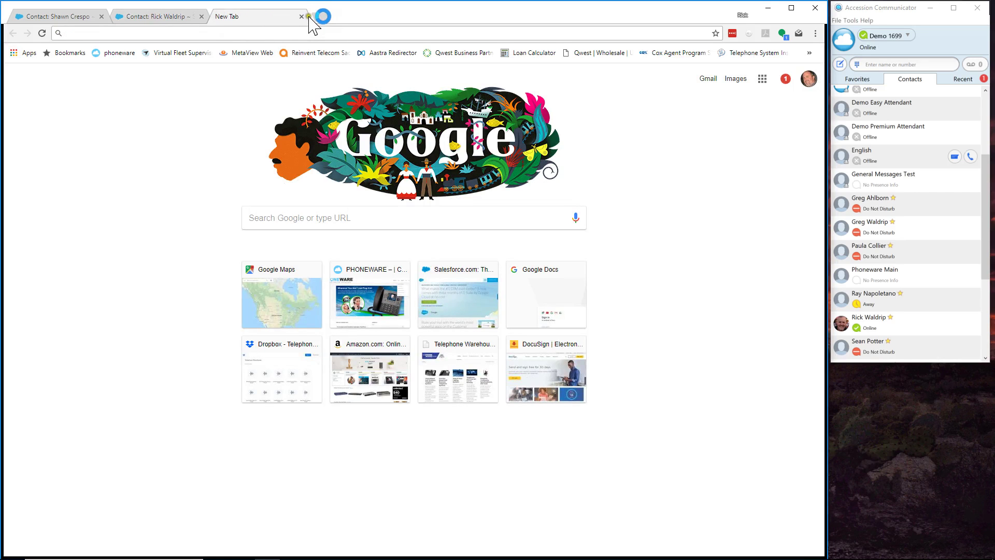
pyautogui.click(301, 16)
pyautogui.press('super')
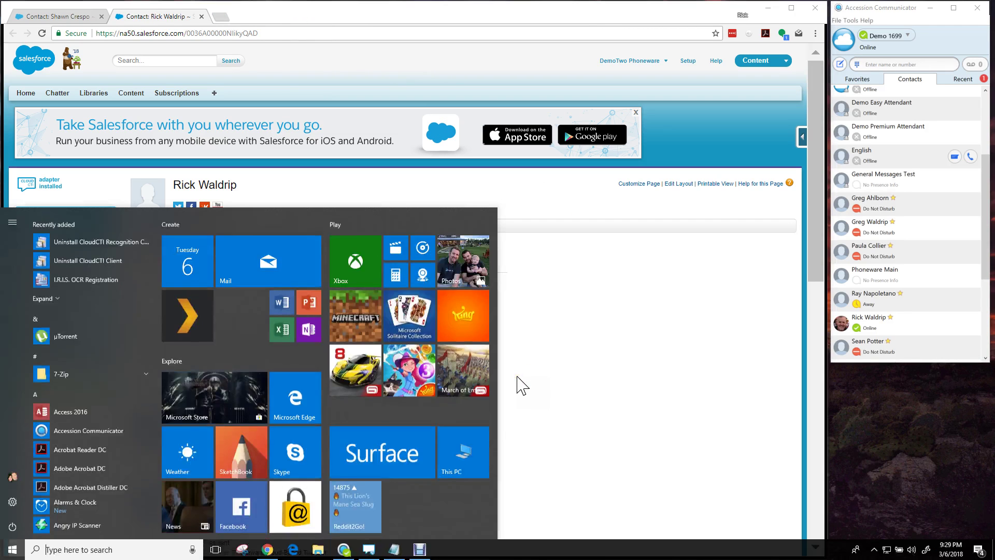
pyautogui.write('ed')
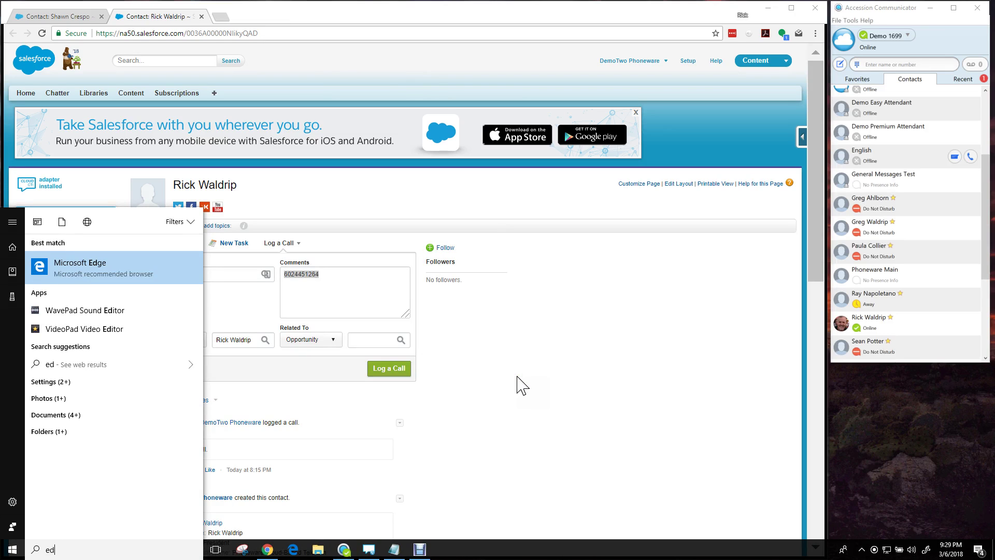
pyautogui.press('Return')
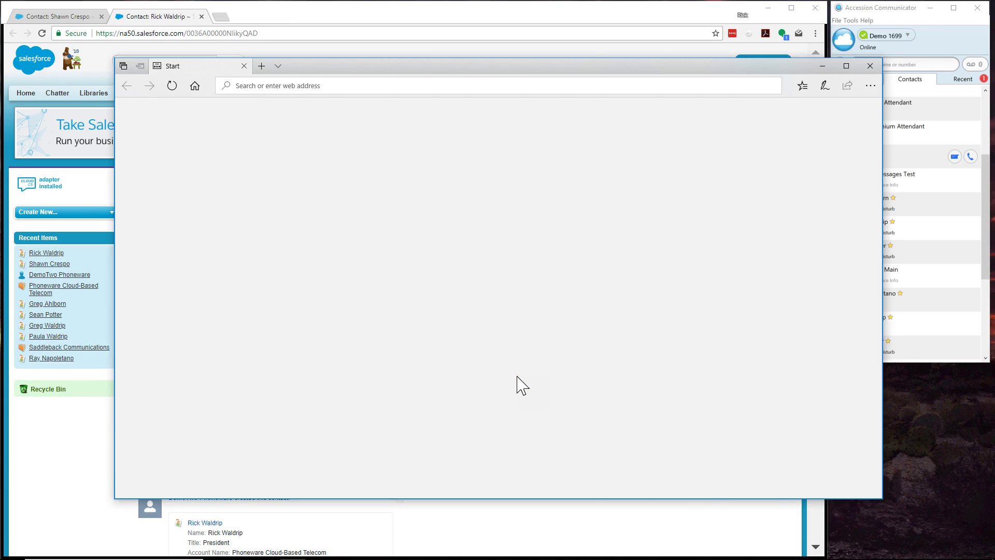
pyautogui.write('azphoneware')
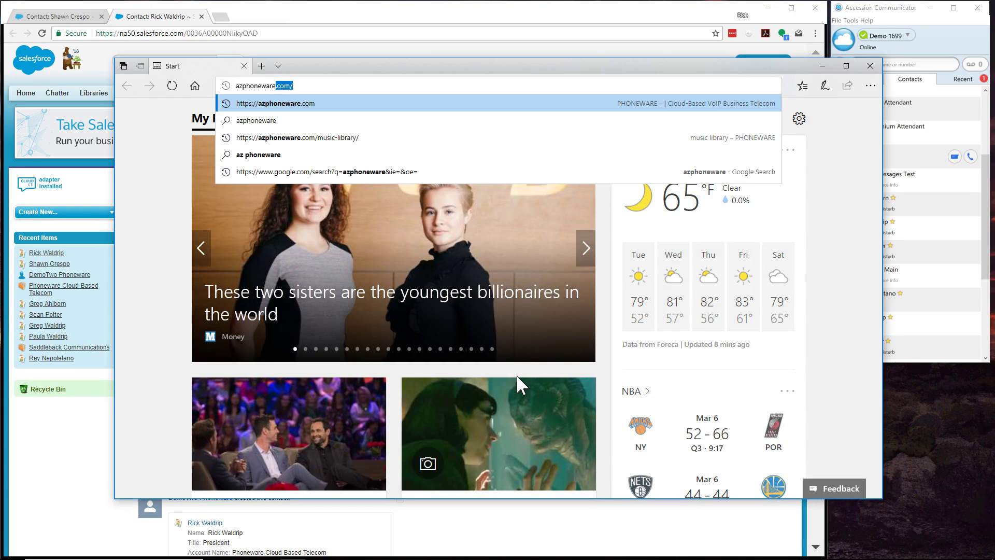
pyautogui.press('Delete')
pyautogui.press('Return')
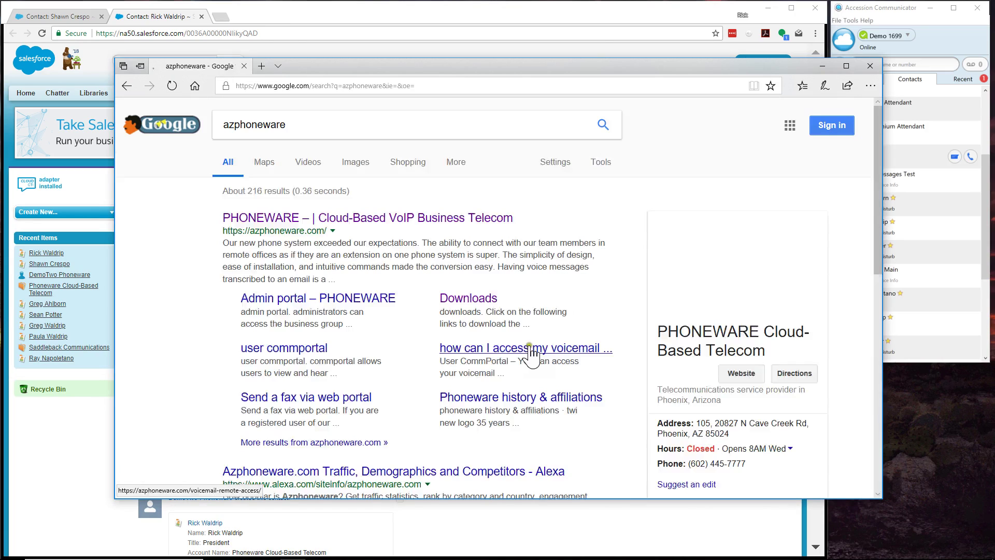
pyautogui.scroll(-1, 728, 415)
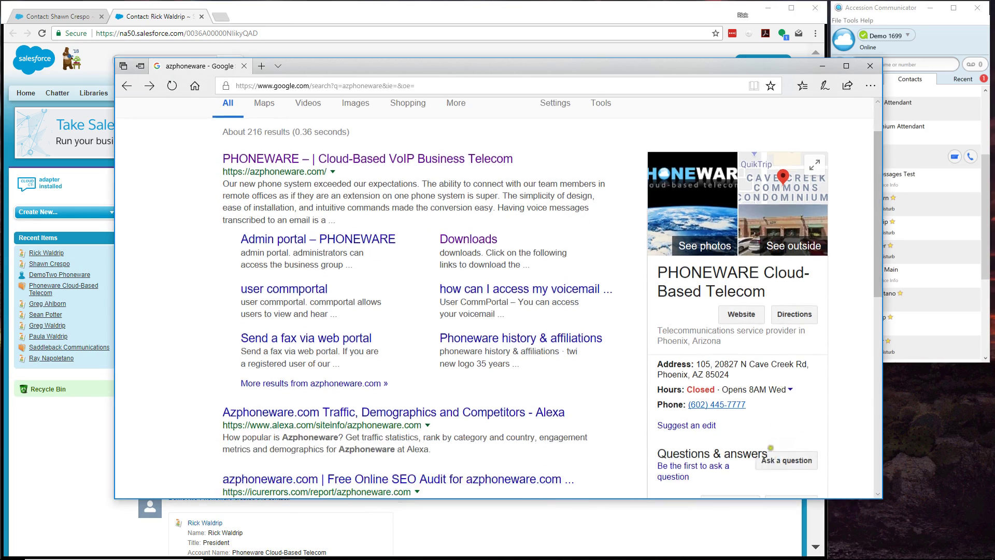
pyautogui.click(727, 404)
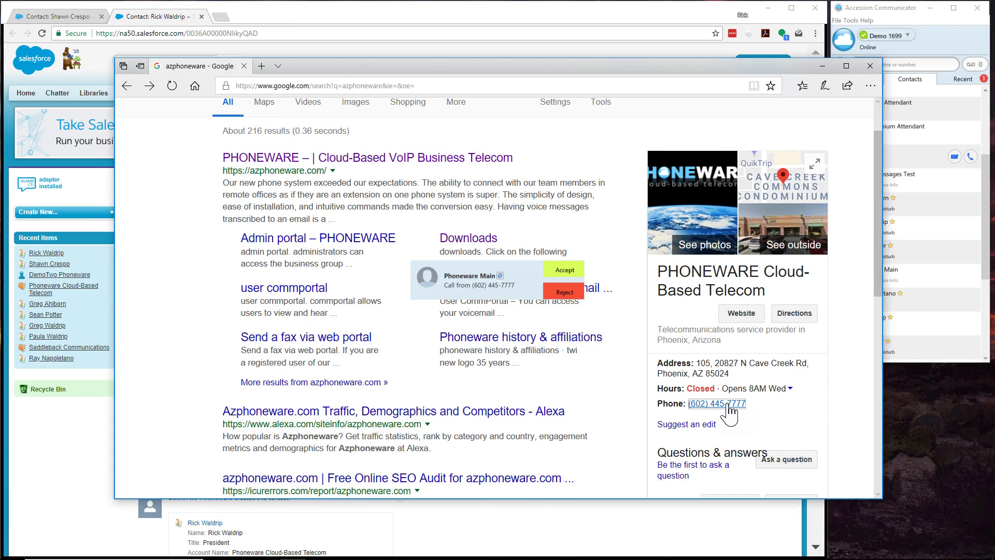
pyautogui.click(563, 270)
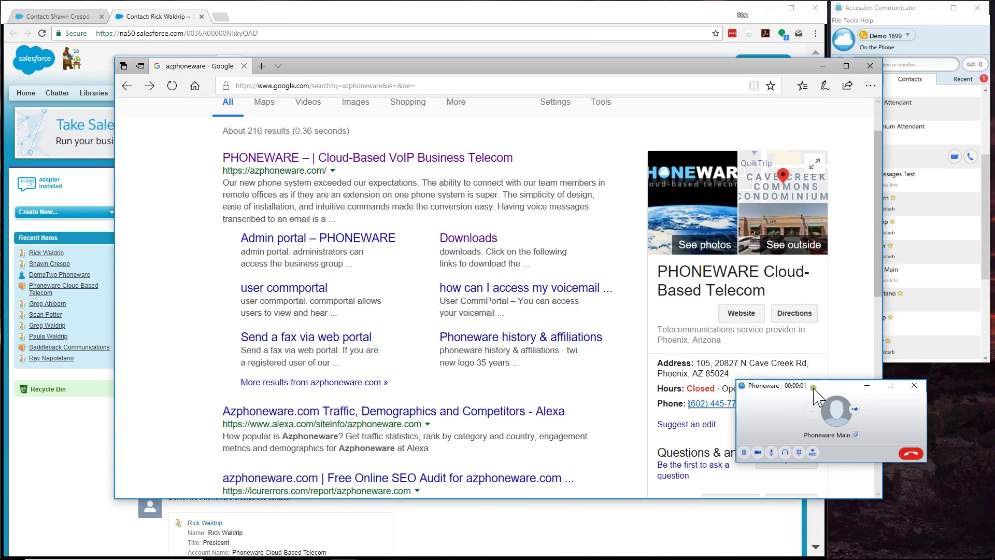
pyautogui.moveTo(813, 389); pyautogui.dragTo(586, 304)
pyautogui.click(667, 369)
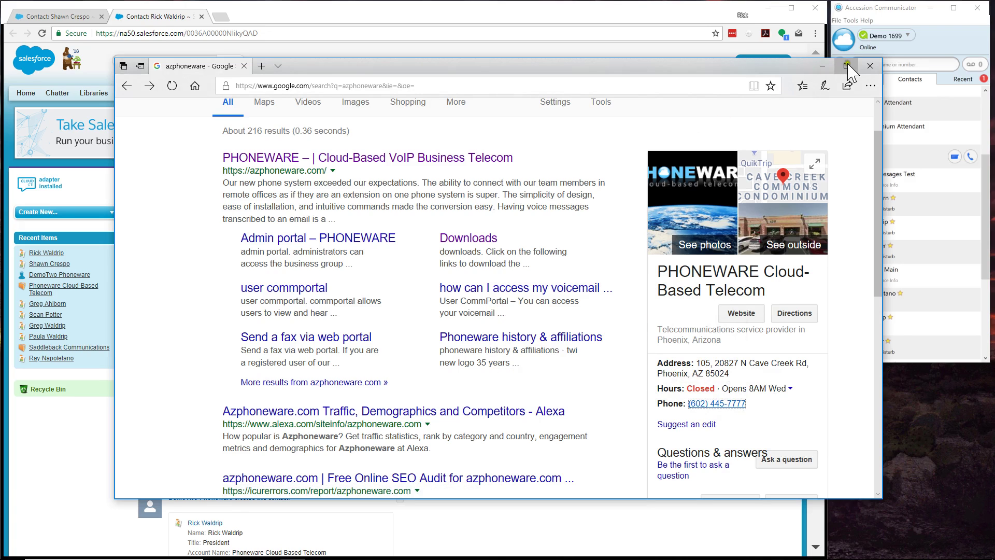
pyautogui.click(870, 66)
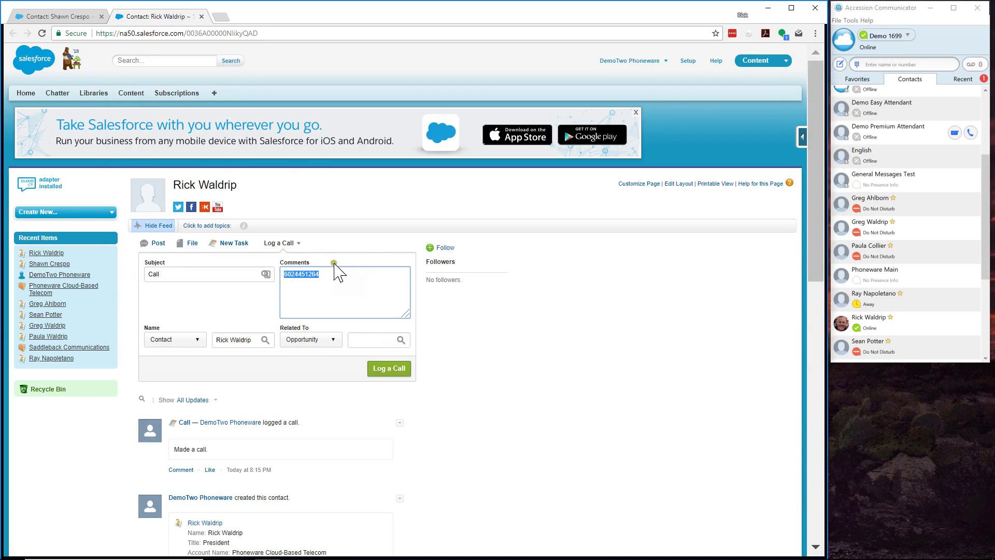